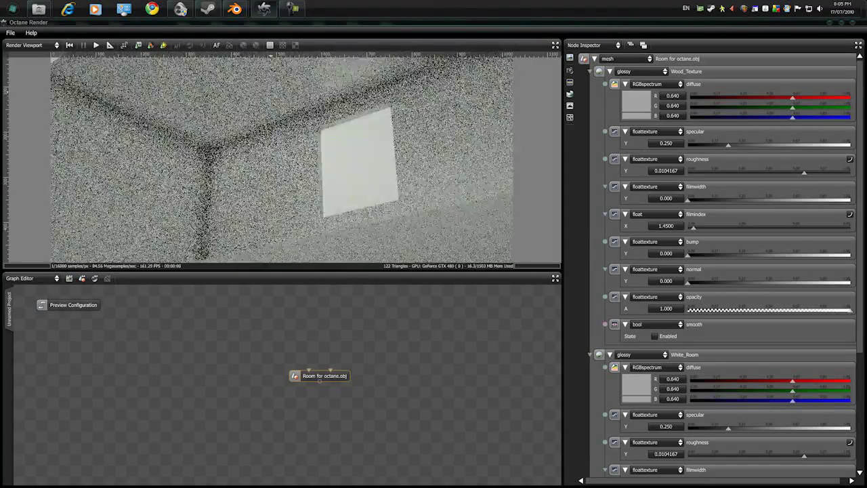
Widen the preview camera's field of view to about 78.75 and frame the room corner beside the window.
{"action": "left_click_drag", "start_coordinate": [270, 147], "coordinate": [309, 144]}
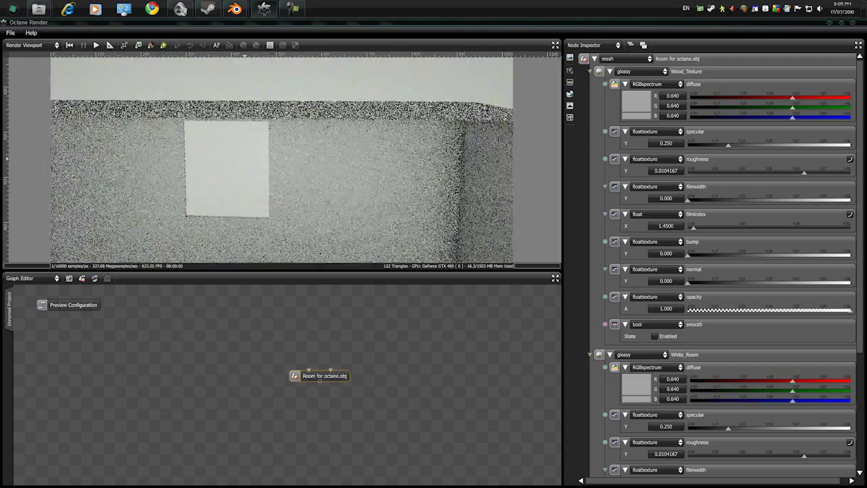
{"action": "left_click_drag", "start_coordinate": [244, 159], "coordinate": [241, 142]}
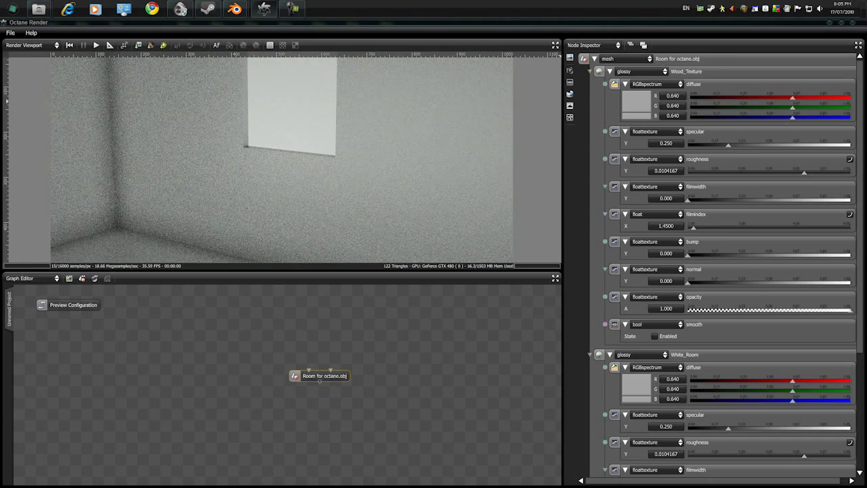
{"action": "left_click", "coordinate": [569, 71]}
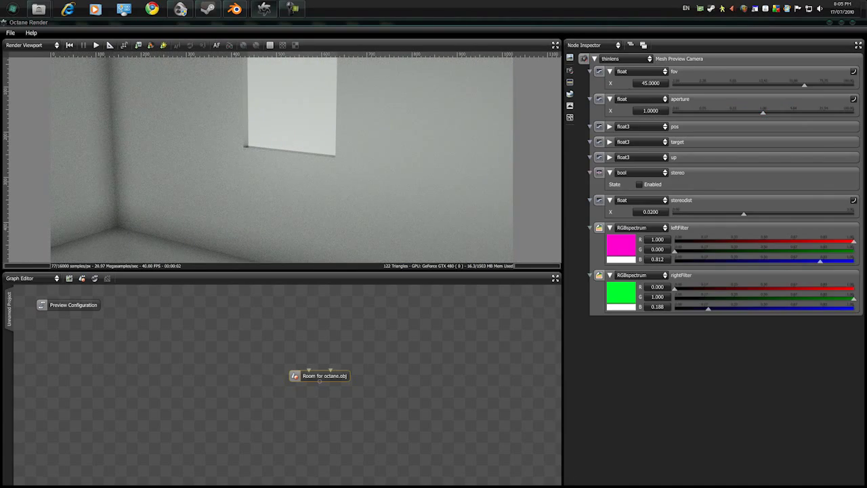
{"action": "left_click_drag", "start_coordinate": [803, 84], "coordinate": [821, 85]}
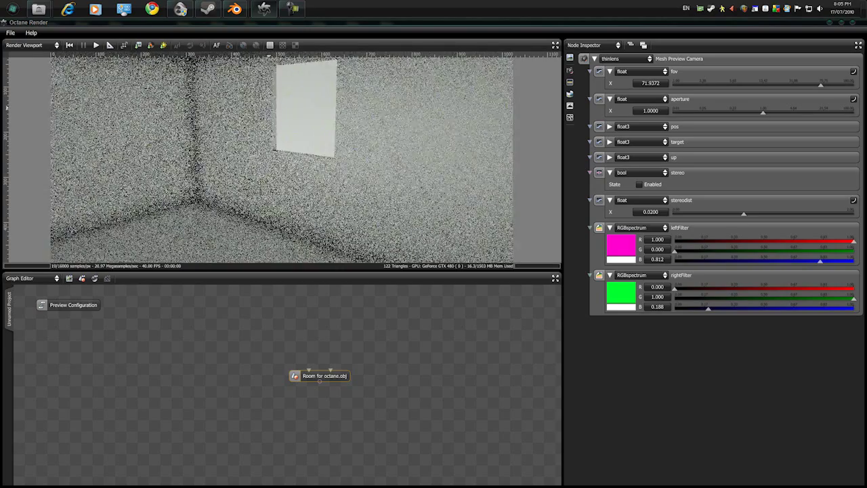
{"action": "right_click_drag", "start_coordinate": [272, 103], "coordinate": [265, 118]}
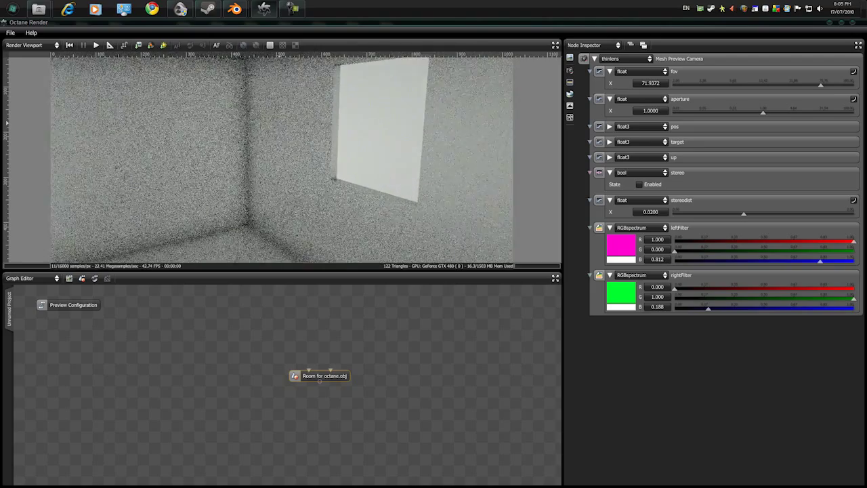
{"action": "left_click_drag", "start_coordinate": [279, 124], "coordinate": [283, 131]}
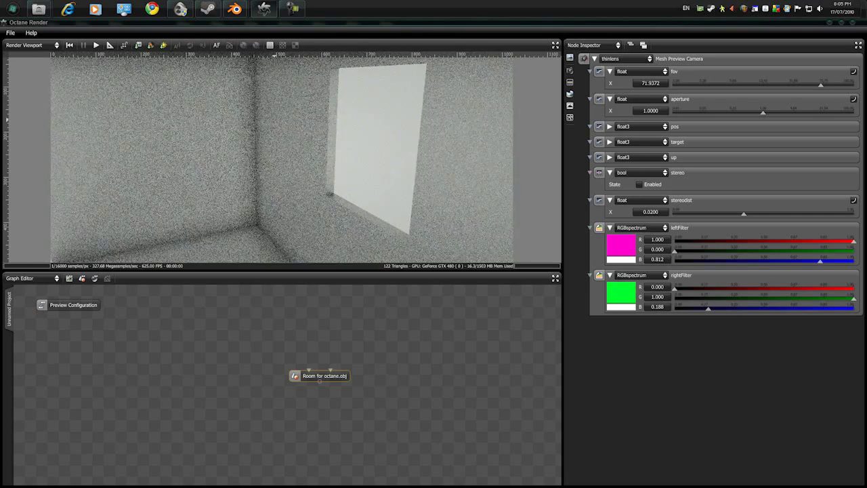
{"action": "left_click_drag", "start_coordinate": [821, 85], "coordinate": [823, 84]}
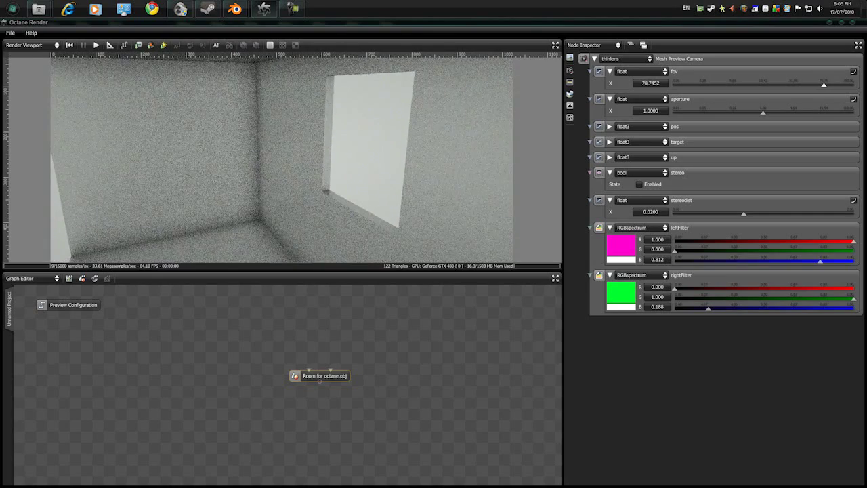
{"action": "mouse_move", "coordinate": [393, 121]}
{"action": "left_mouse_down"}
{"action": "mouse_move", "coordinate": [401, 128]}
{"action": "mouse_move", "coordinate": [403, 116]}
{"action": "mouse_move", "coordinate": [340, 121]}
{"action": "left_mouse_up"}
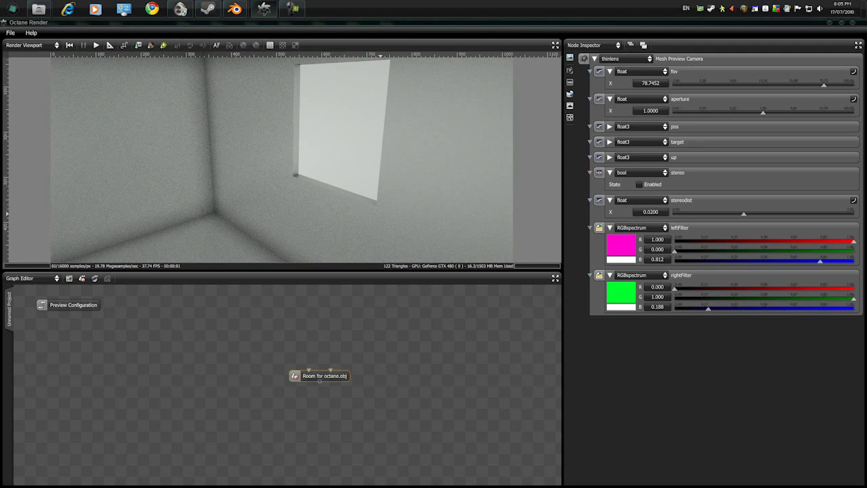
Select the room mesh node, collapse its materials' settings, and show the diffuse settings of Wood_Texture.
{"action": "left_click", "coordinate": [324, 376]}
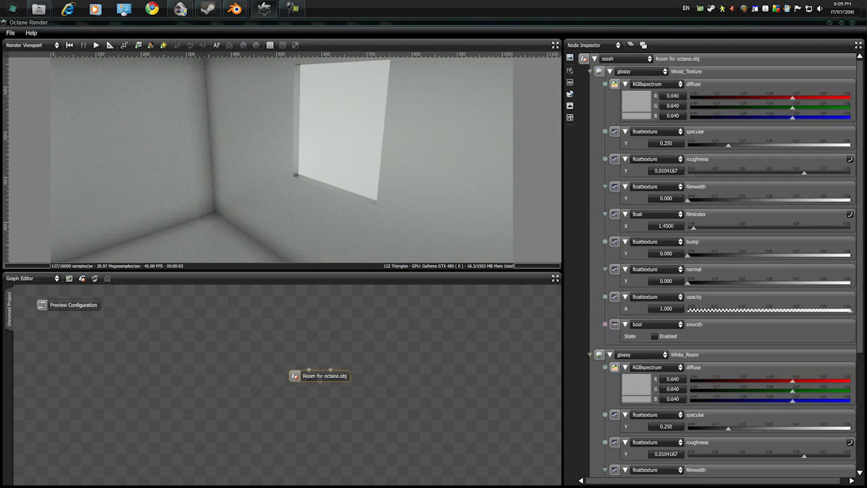
{"action": "left_click", "coordinate": [630, 45]}
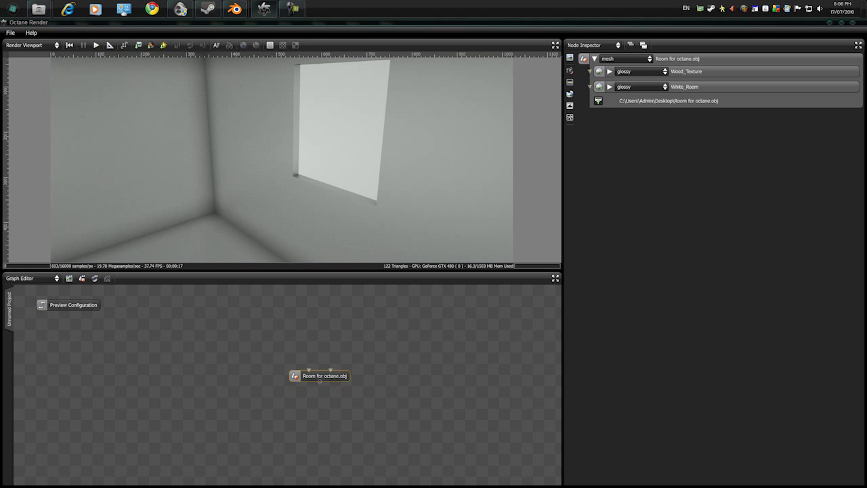
{"action": "left_click", "coordinate": [610, 87]}
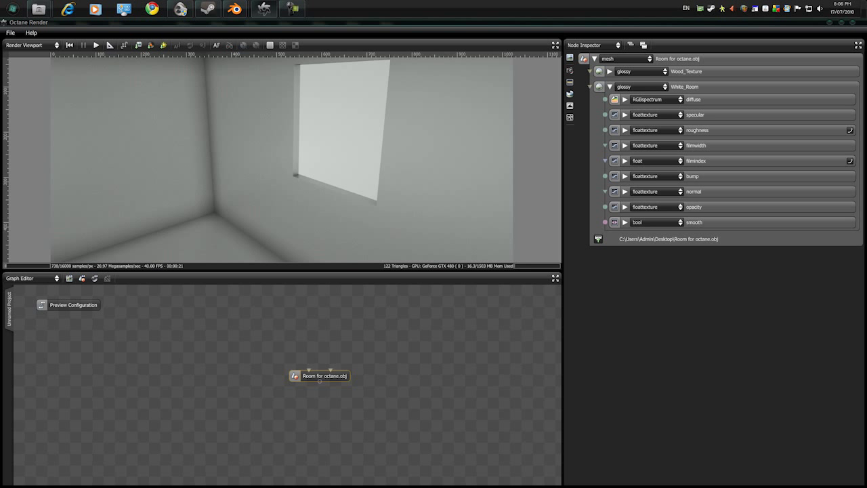
{"action": "left_click", "coordinate": [624, 100]}
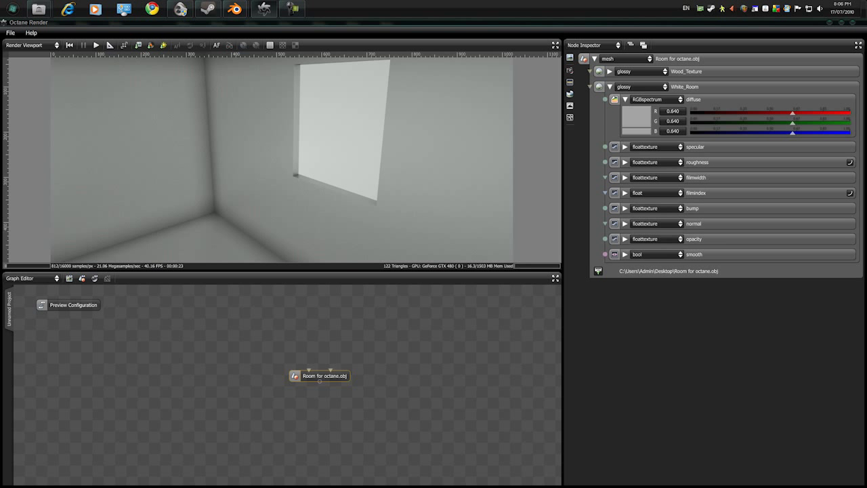
{"action": "left_click", "coordinate": [610, 87]}
{"action": "left_click", "coordinate": [609, 71]}
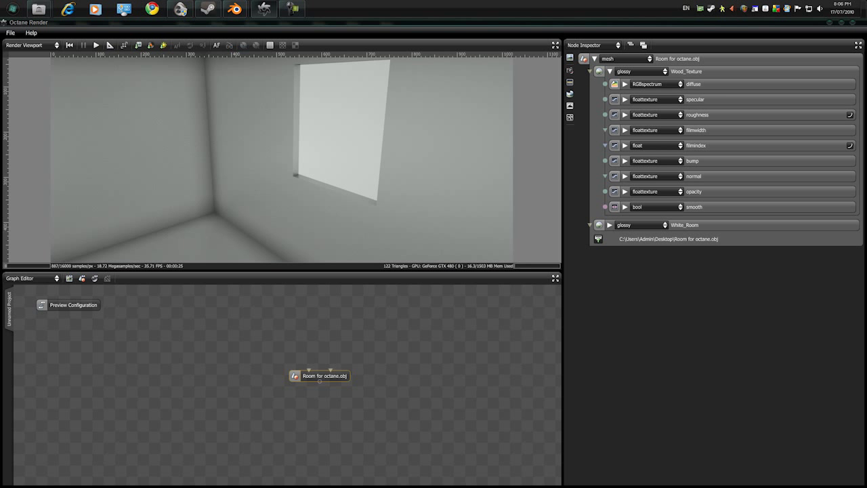
{"action": "left_click", "coordinate": [624, 84]}
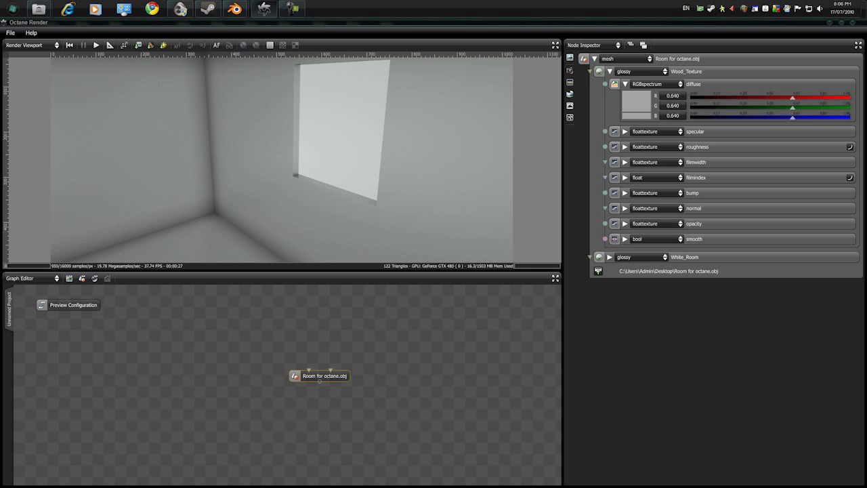
Change Wood_Texture's diffuse input to an image and load WOOD BUMP.jpg from the desktop's tutorial folder.
{"action": "left_click", "coordinate": [655, 84]}
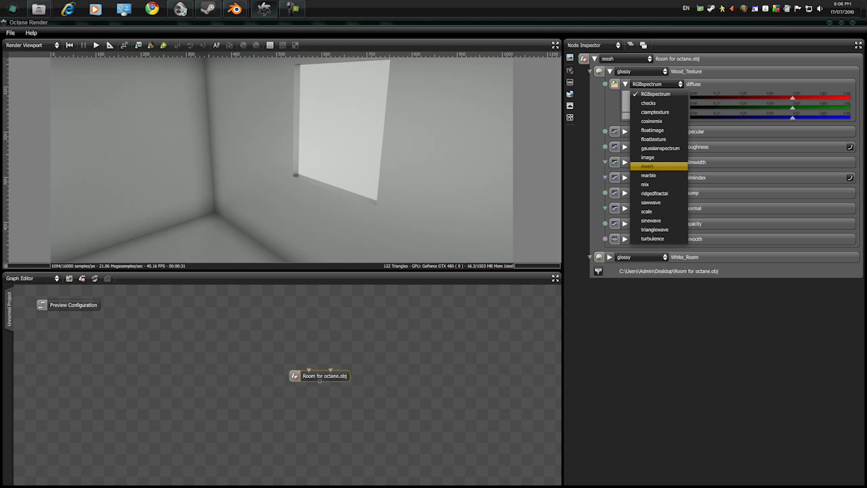
{"action": "left_click", "coordinate": [648, 157]}
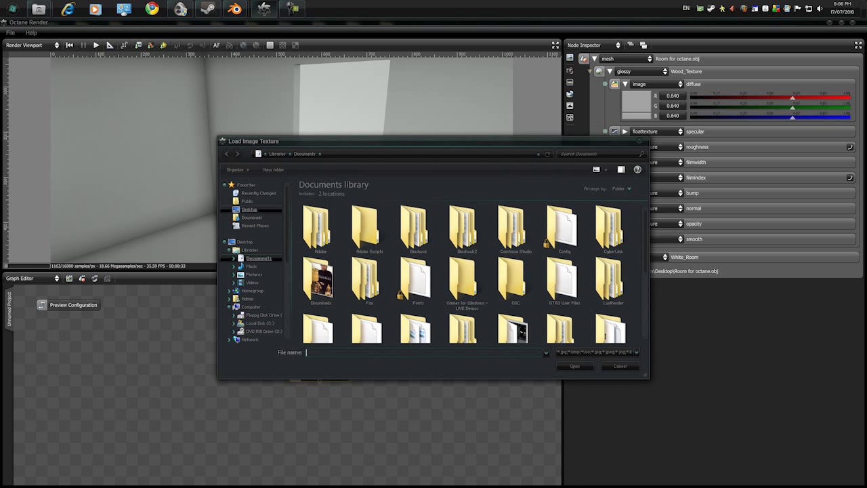
{"action": "left_click", "coordinate": [251, 209]}
{"action": "scroll", "coordinate": [406, 325], "scroll_direction": "down", "scroll_amount": 1}
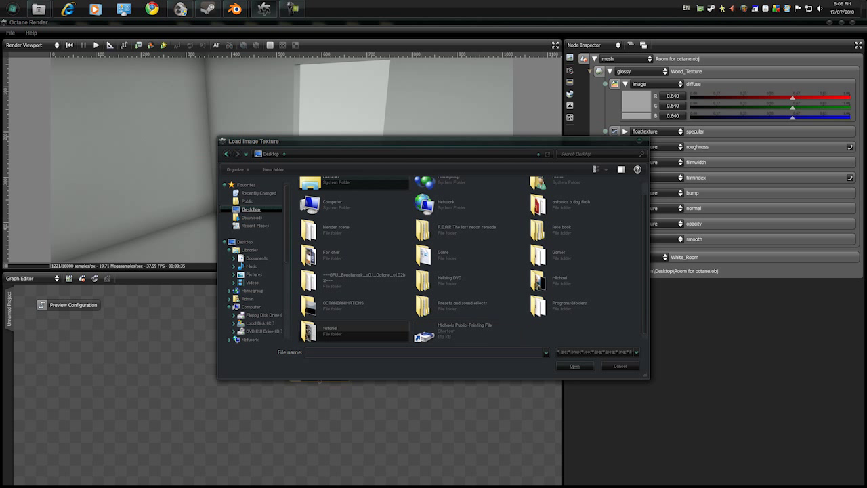
{"action": "double_click", "coordinate": [330, 331]}
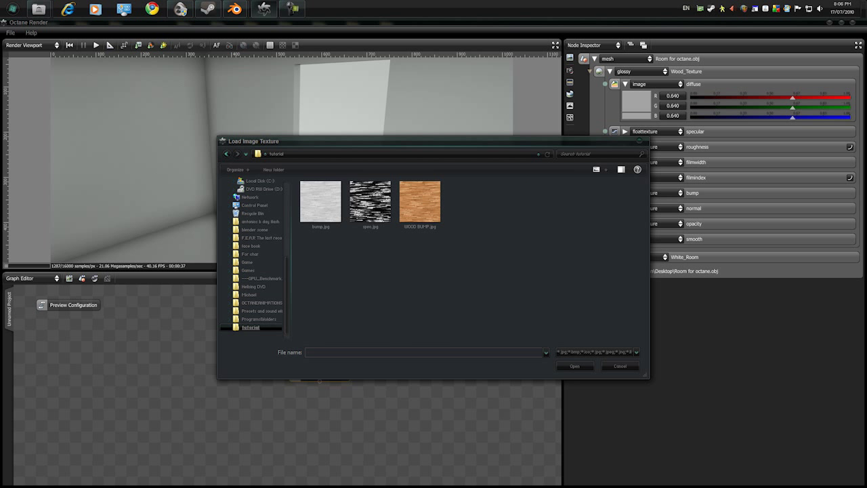
{"action": "left_click", "coordinate": [419, 206]}
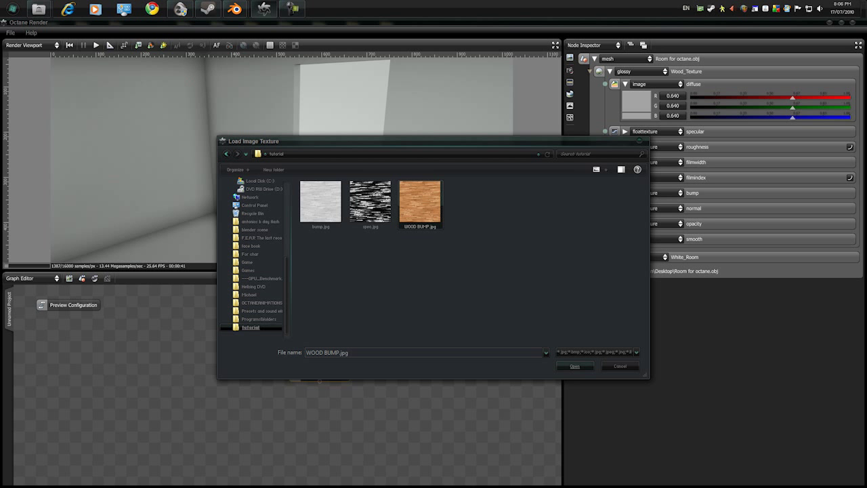
{"action": "left_click", "coordinate": [574, 365]}
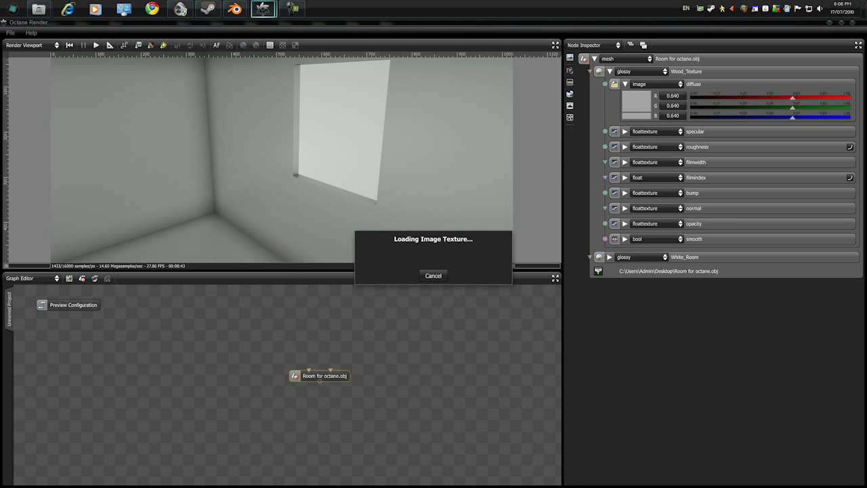
Set the scale of Wood_Texture's diffuse image to about 2.72 and frame the wooden floor.
{"action": "left_click_drag", "start_coordinate": [273, 201], "coordinate": [293, 140]}
{"action": "left_click_drag", "start_coordinate": [271, 185], "coordinate": [293, 101]}
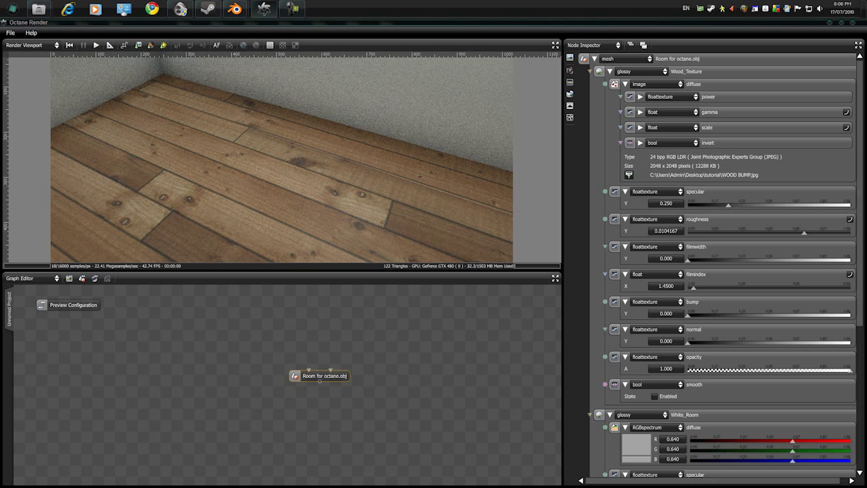
{"action": "left_click", "coordinate": [643, 45]}
{"action": "left_click", "coordinate": [609, 71]}
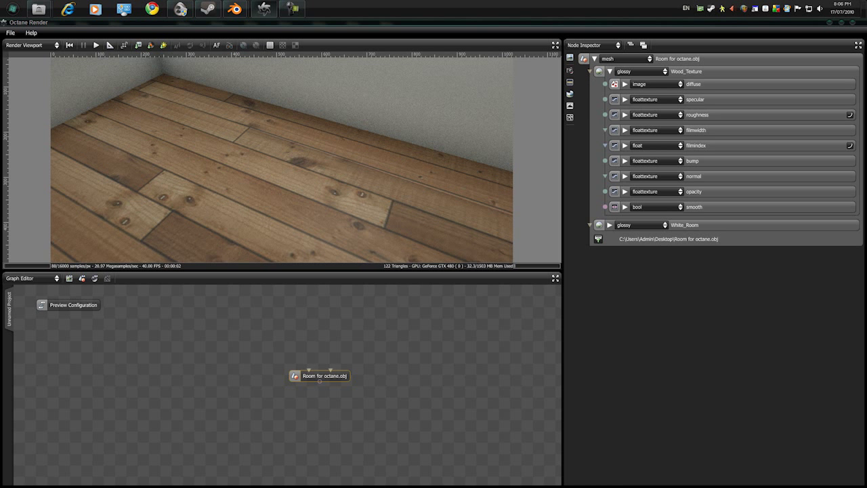
{"action": "left_click", "coordinate": [624, 84]}
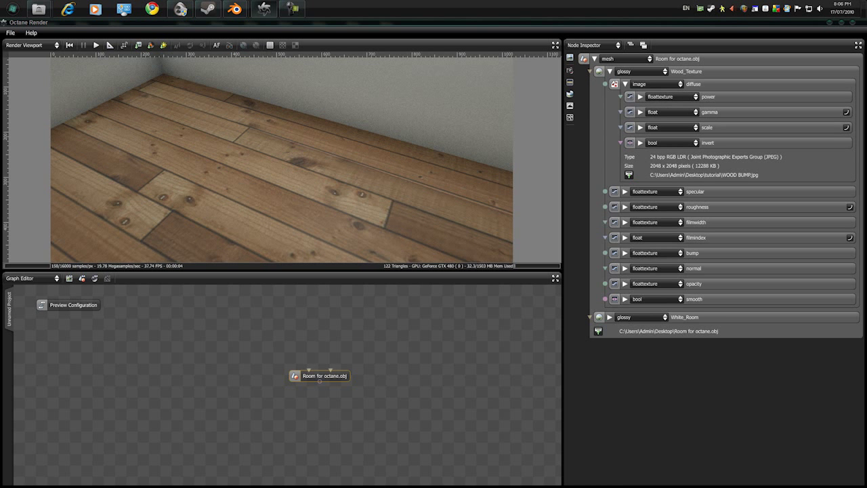
{"action": "left_click", "coordinate": [640, 127]}
{"action": "mouse_move", "coordinate": [774, 141]}
{"action": "left_mouse_down"}
{"action": "mouse_move", "coordinate": [785, 141]}
{"action": "mouse_move", "coordinate": [766, 141]}
{"action": "mouse_move", "coordinate": [785, 140]}
{"action": "left_mouse_up"}
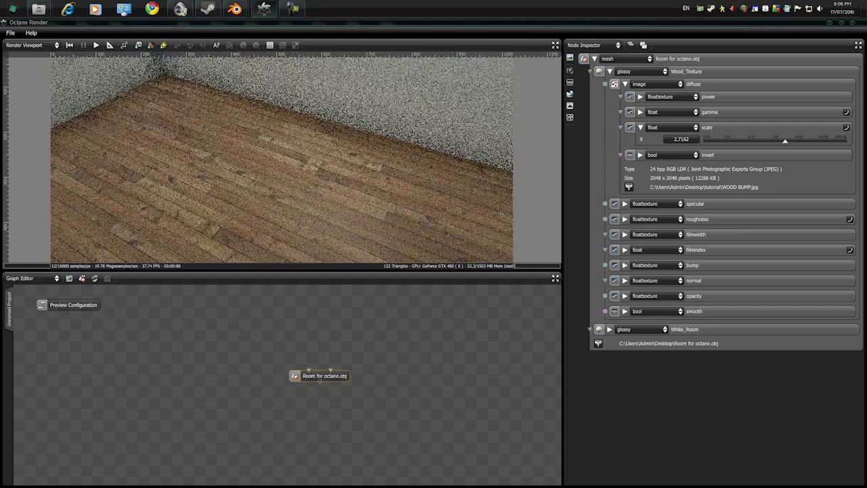
{"action": "left_click_drag", "start_coordinate": [376, 162], "coordinate": [223, 186]}
{"action": "right_click_drag", "start_coordinate": [224, 186], "coordinate": [241, 121]}
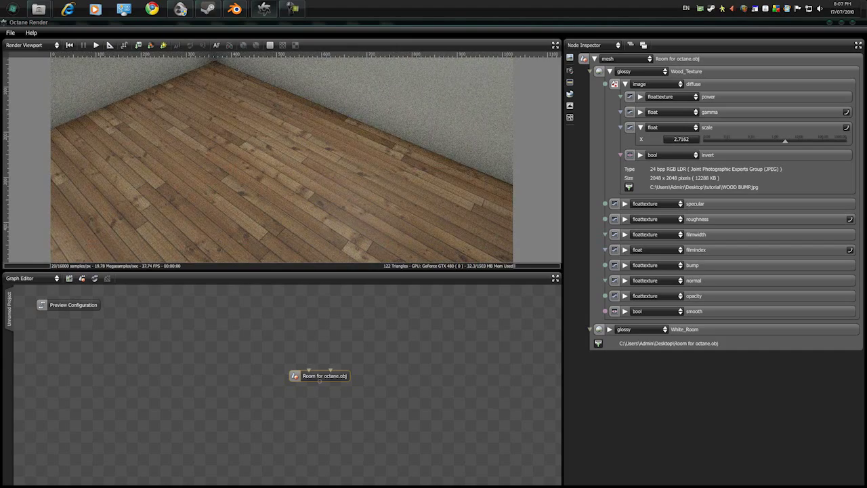
Change Wood_Texture's bump input to an image and load bump.jpg from the tutorial folder.
{"action": "left_click", "coordinate": [610, 71]}
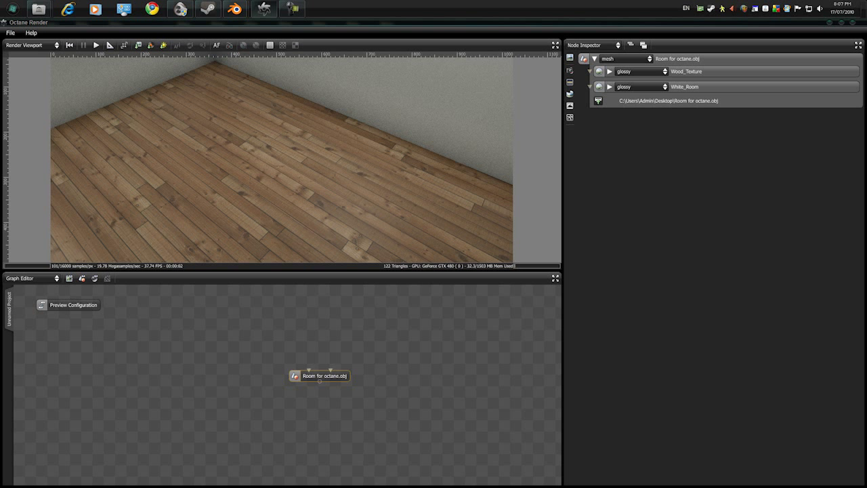
{"action": "left_click", "coordinate": [609, 71]}
{"action": "left_click", "coordinate": [624, 84]}
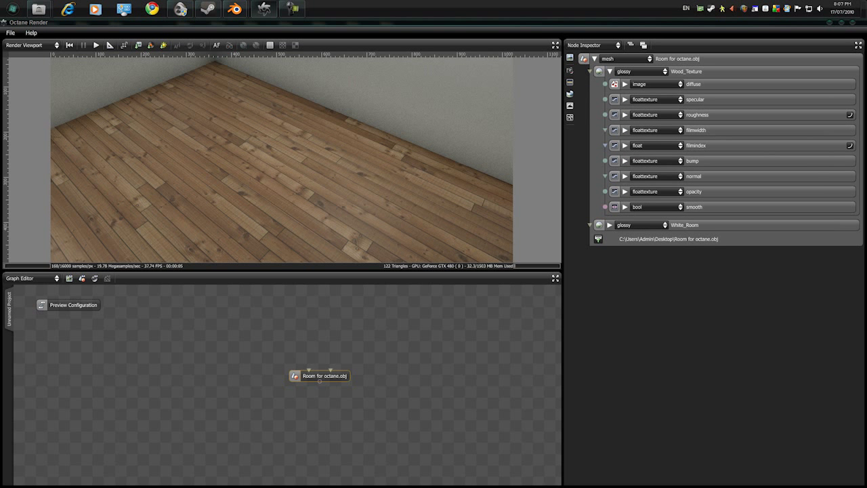
{"action": "left_click", "coordinate": [624, 161]}
{"action": "left_click", "coordinate": [656, 160]}
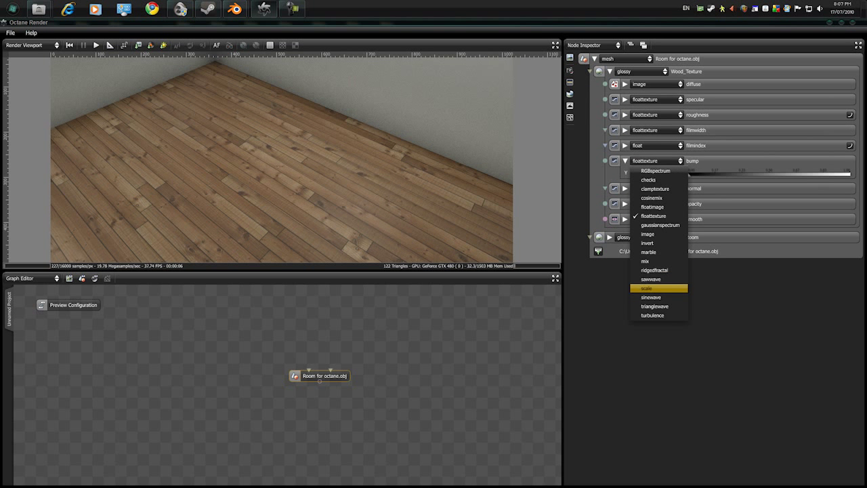
{"action": "left_click", "coordinate": [649, 234]}
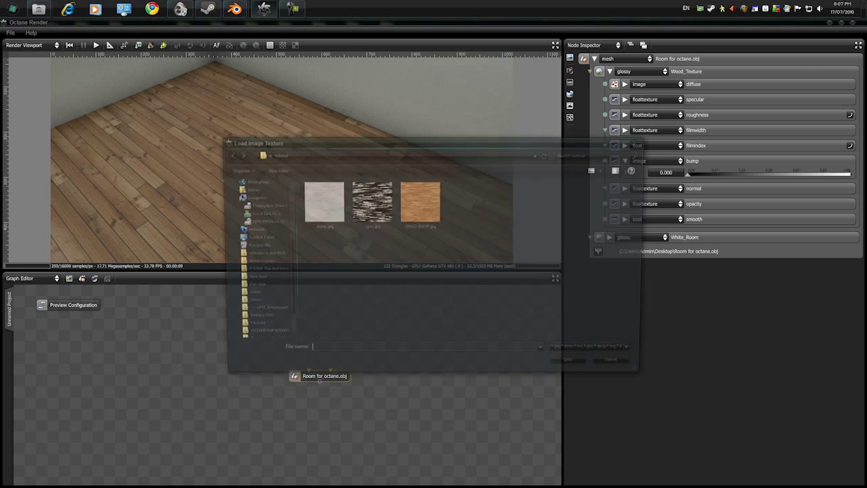
{"action": "left_click", "coordinate": [321, 203]}
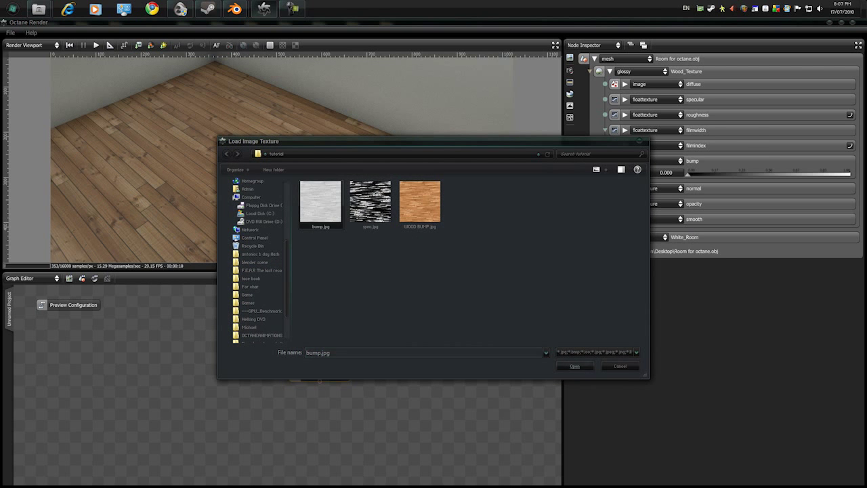
{"action": "left_click", "coordinate": [574, 365]}
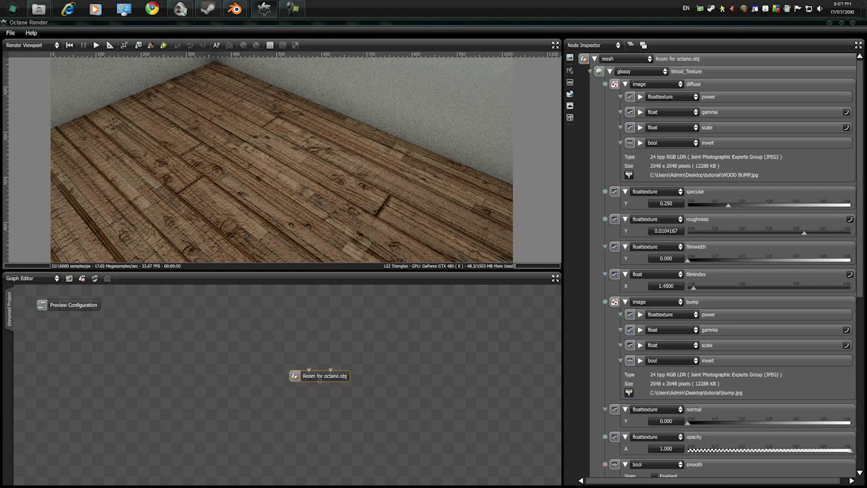
Set the scale of Wood_Texture's diffuse image to about 3.5251 and copy the scale value.
{"action": "left_click", "coordinate": [630, 45]}
{"action": "left_click", "coordinate": [609, 71]}
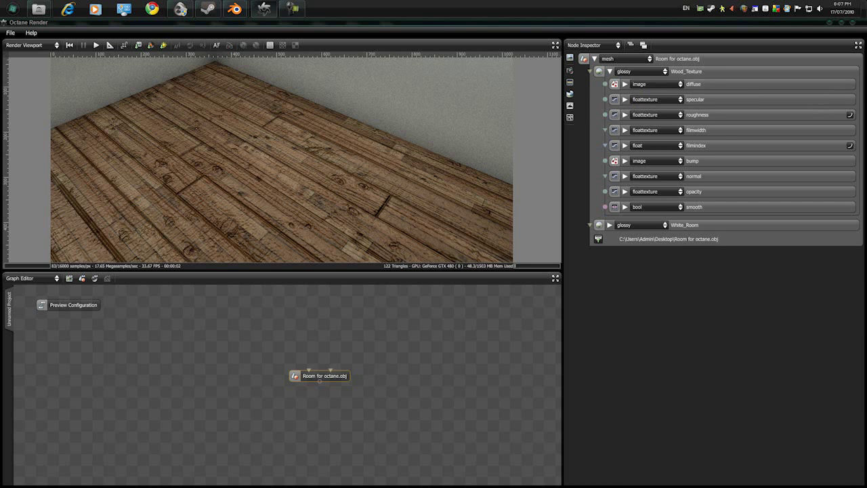
{"action": "left_click", "coordinate": [624, 84]}
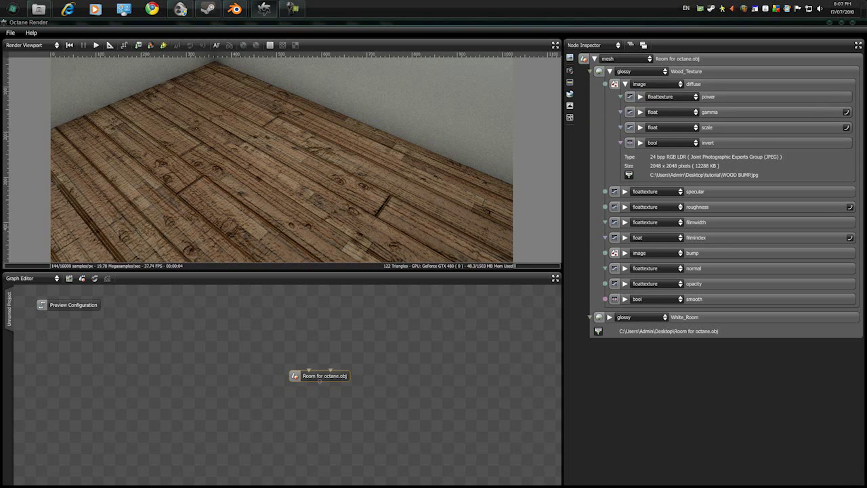
{"action": "left_click", "coordinate": [639, 127]}
{"action": "mouse_move", "coordinate": [783, 140]}
{"action": "left_mouse_down"}
{"action": "mouse_move", "coordinate": [702, 141]}
{"action": "mouse_move", "coordinate": [788, 140]}
{"action": "left_mouse_up"}
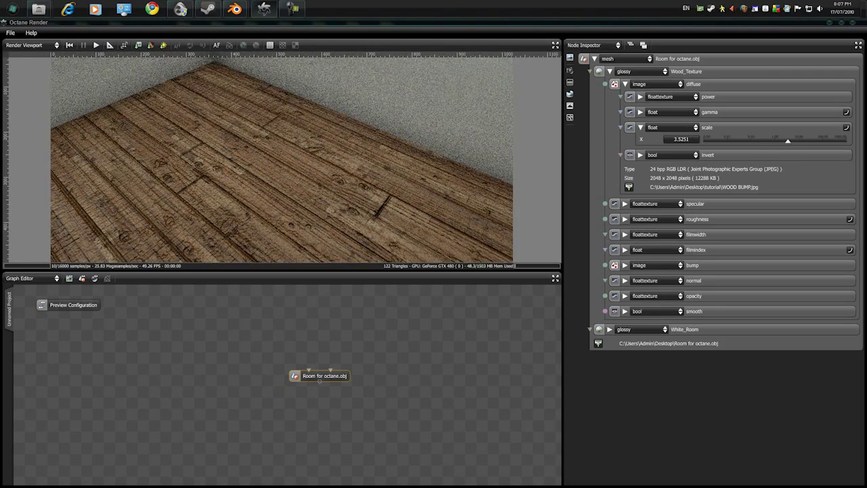
{"action": "left_click", "coordinate": [681, 139]}
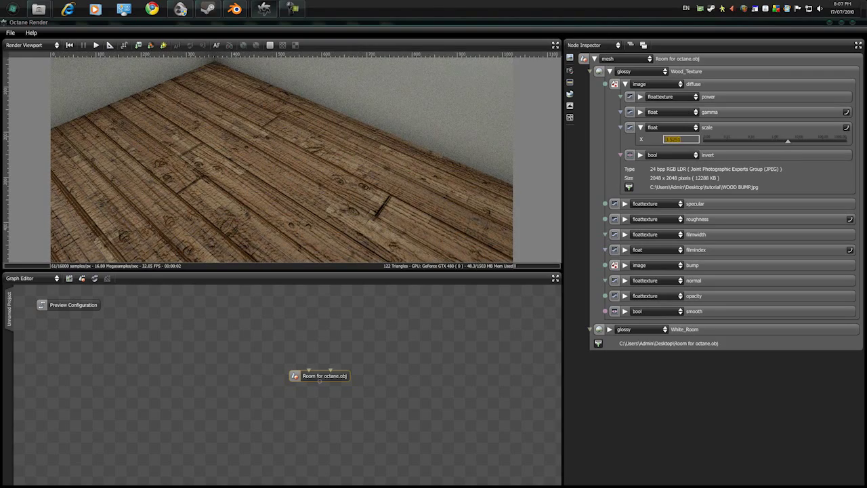
{"action": "left_click", "coordinate": [640, 128]}
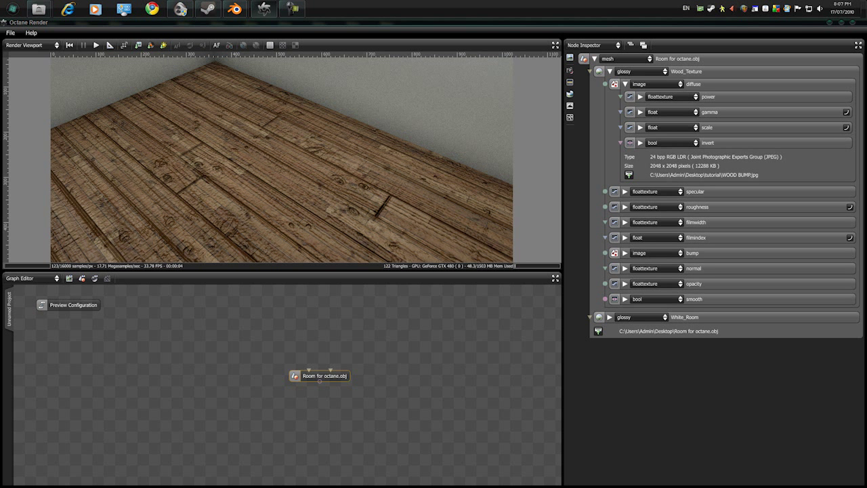
Set the scale of Wood_Texture's bump image to 3.5251, matching the diffuse image.
{"action": "left_click", "coordinate": [624, 252]}
{"action": "left_click", "coordinate": [640, 296]}
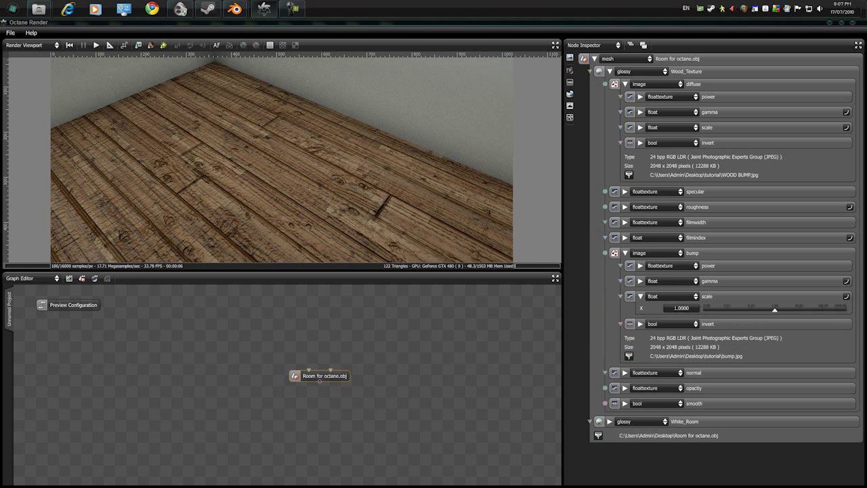
{"action": "left_click", "coordinate": [681, 307]}
{"action": "type", "text": "3.5251"}
{"action": "key", "text": "Return"}
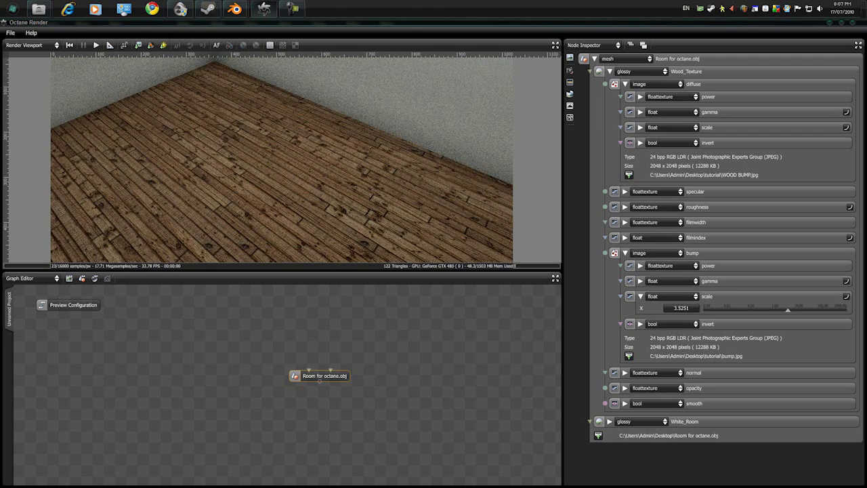
Set the power of Wood_Texture's bump image to about 0.151, check the floor up close, and collapse the material's settings.
{"action": "left_click", "coordinate": [640, 266]}
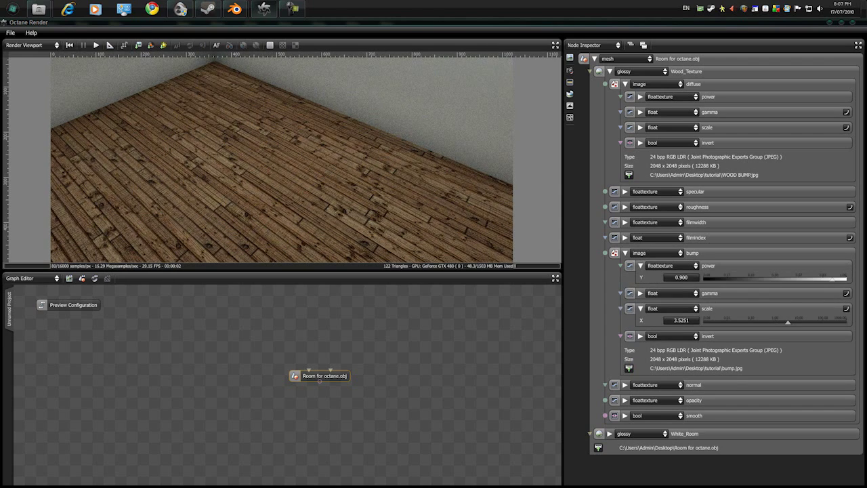
{"action": "left_click_drag", "start_coordinate": [832, 279], "coordinate": [724, 278]}
{"action": "left_click_drag", "start_coordinate": [308, 179], "coordinate": [314, 129]}
{"action": "scroll", "coordinate": [313, 128], "scroll_direction": "up", "scroll_amount": 6}
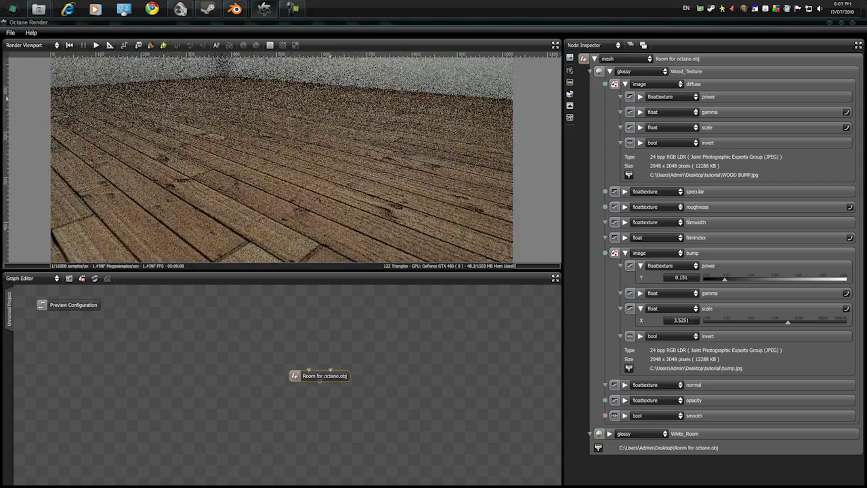
{"action": "scroll", "coordinate": [313, 129], "scroll_direction": "down", "scroll_amount": 8}
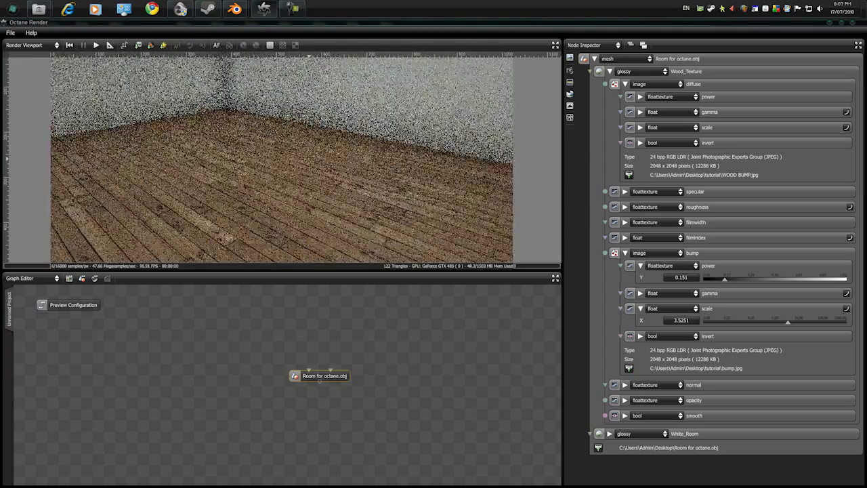
{"action": "right_click_drag", "start_coordinate": [314, 129], "coordinate": [312, 205]}
{"action": "left_click_drag", "start_coordinate": [311, 205], "coordinate": [298, 193]}
{"action": "left_click", "coordinate": [624, 254]}
{"action": "left_click", "coordinate": [609, 72]}
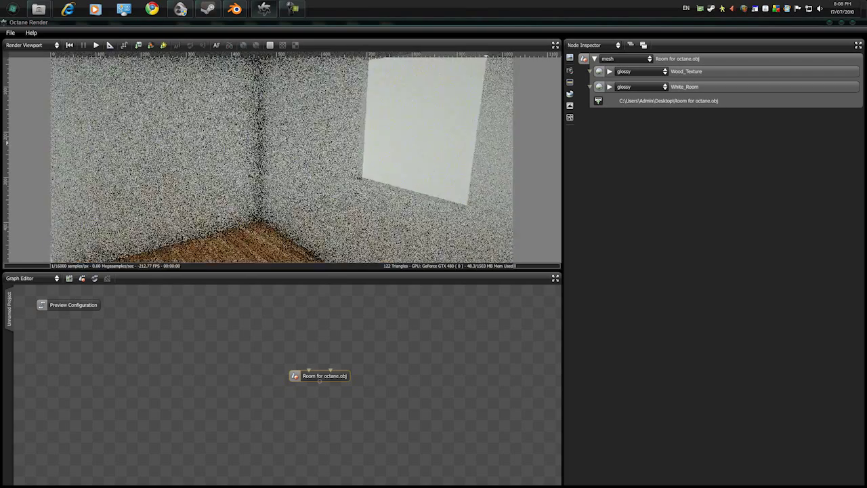
Set the preview camera's aperture to about 2.3884 and its field of view to about 94.3552.
{"action": "left_click_drag", "start_coordinate": [485, 155], "coordinate": [487, 152]}
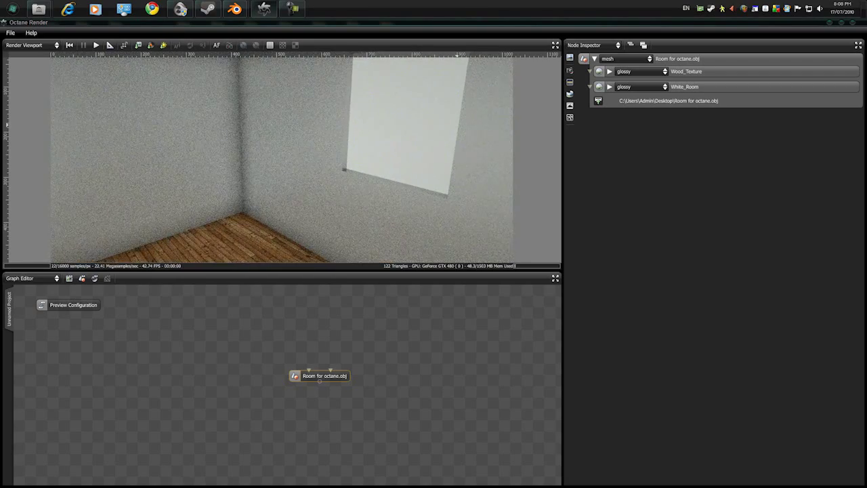
{"action": "left_click_drag", "start_coordinate": [459, 124], "coordinate": [436, 132]}
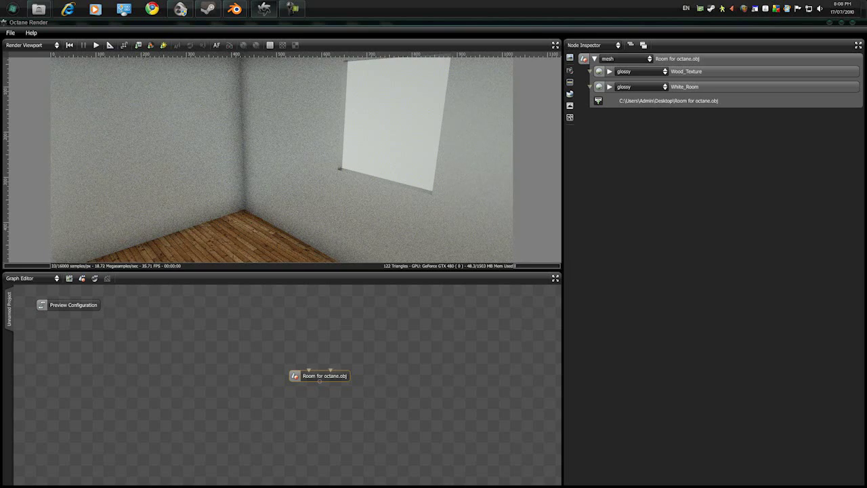
{"action": "left_click", "coordinate": [570, 81]}
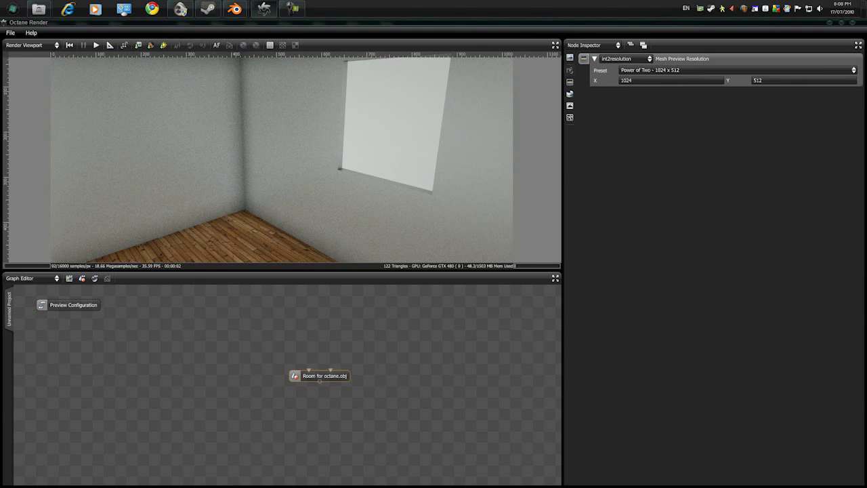
{"action": "left_click", "coordinate": [569, 70]}
{"action": "left_click_drag", "start_coordinate": [763, 112], "coordinate": [780, 113]}
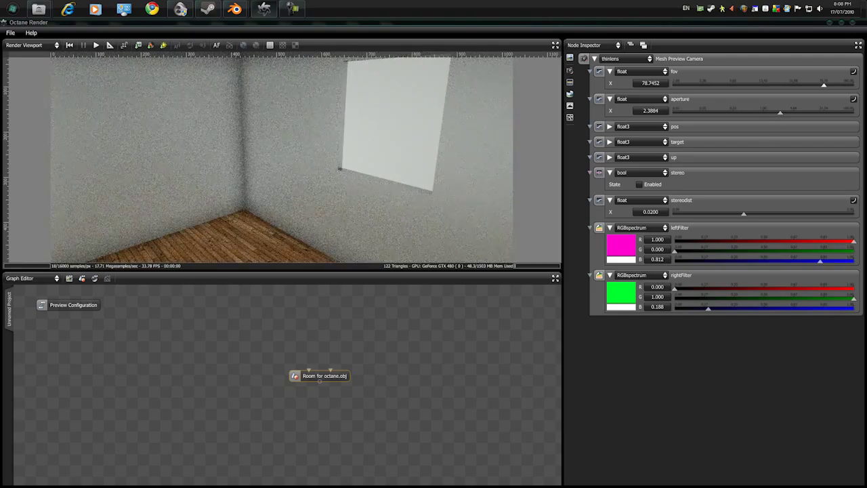
{"action": "left_click_drag", "start_coordinate": [823, 85], "coordinate": [830, 86]}
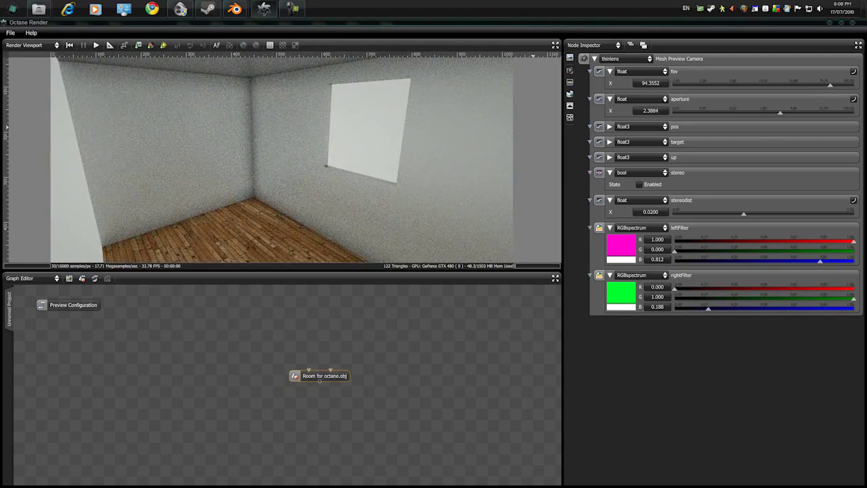
Frame the room corner with the window, change the preview environment to daylight, and place the sun location at about longitude -0.33, latitude 32.43.
{"action": "left_click_drag", "start_coordinate": [381, 130], "coordinate": [312, 152]}
{"action": "scroll", "coordinate": [309, 142], "scroll_direction": "up", "scroll_amount": 4}
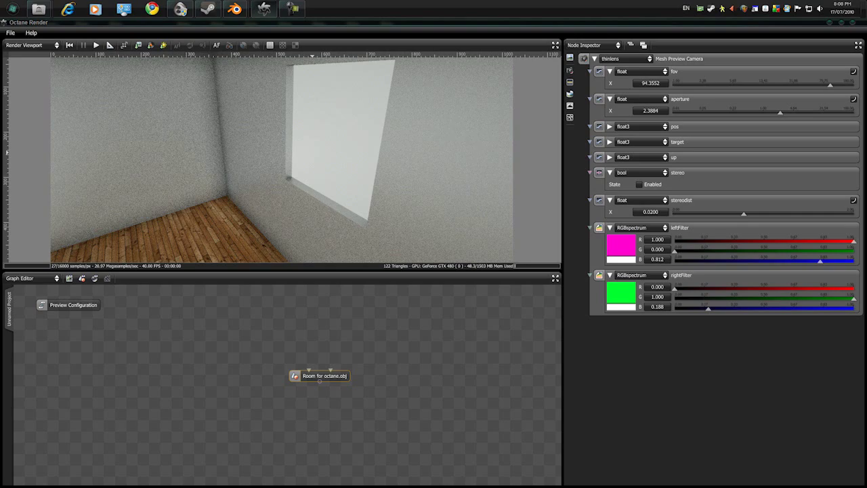
{"action": "left_click_drag", "start_coordinate": [263, 162], "coordinate": [241, 165]}
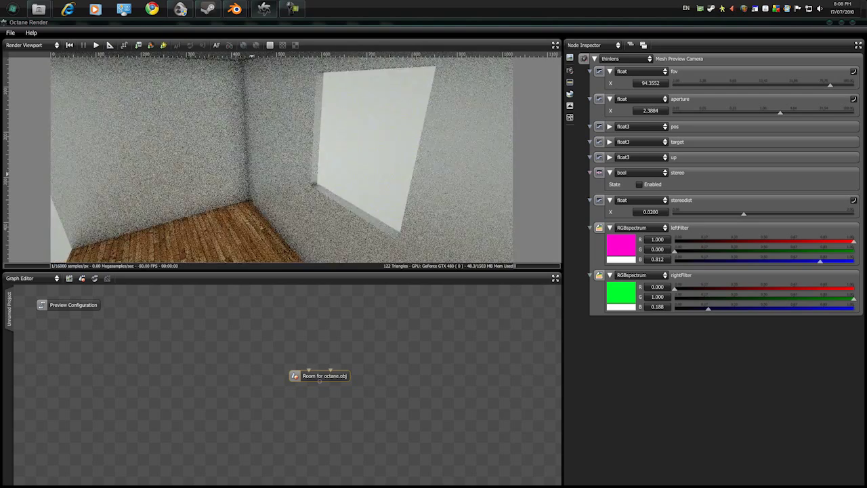
{"action": "left_click_drag", "start_coordinate": [240, 165], "coordinate": [252, 172]}
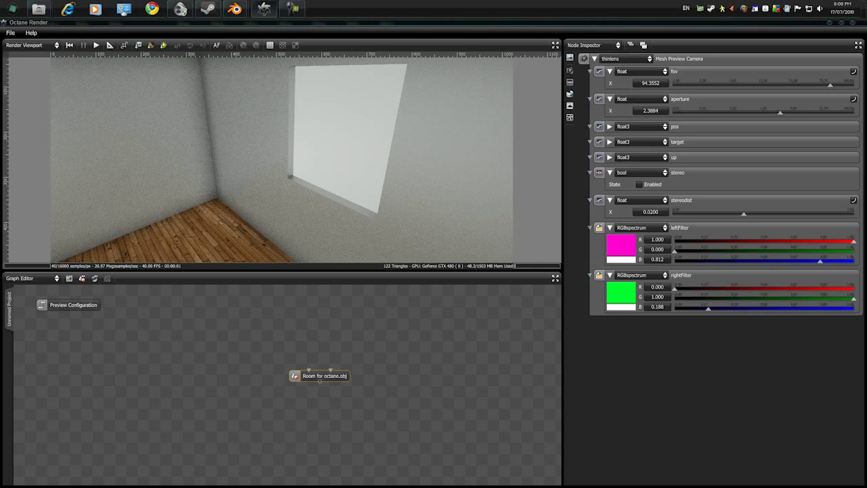
{"action": "left_click", "coordinate": [570, 93]}
{"action": "left_click", "coordinate": [623, 58]}
{"action": "left_click", "coordinate": [619, 69]}
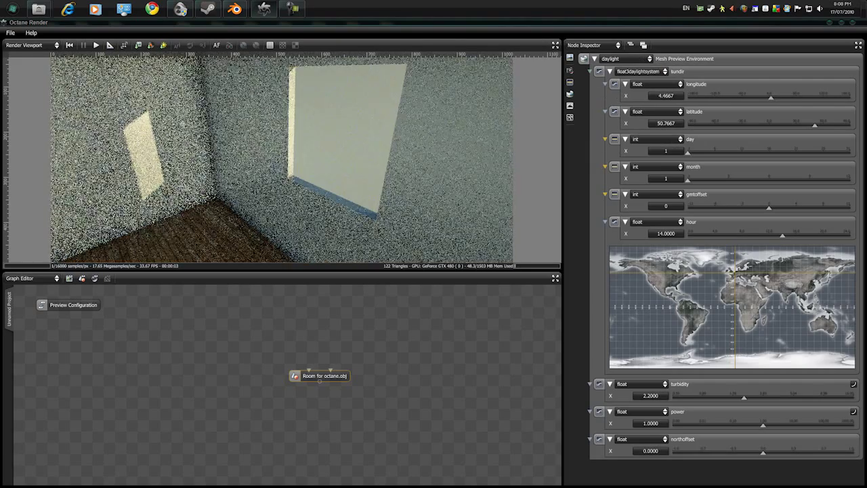
{"action": "left_click_drag", "start_coordinate": [711, 288], "coordinate": [738, 287]}
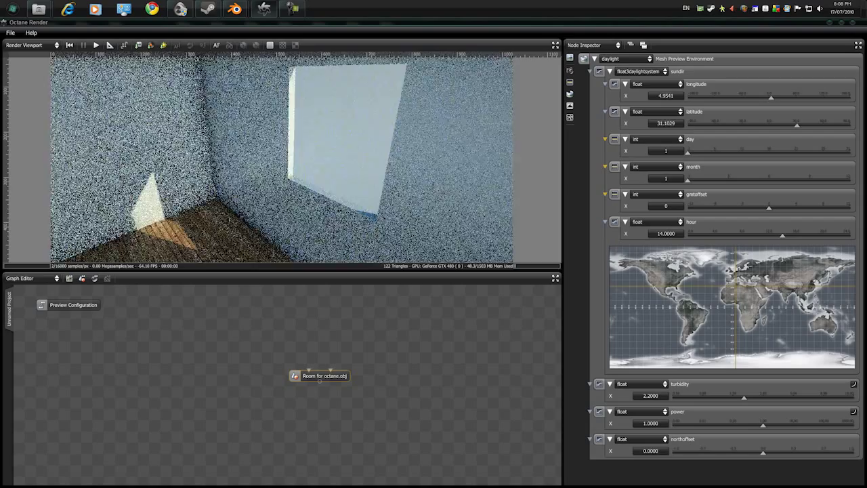
{"action": "left_click_drag", "start_coordinate": [736, 286], "coordinate": [732, 285]}
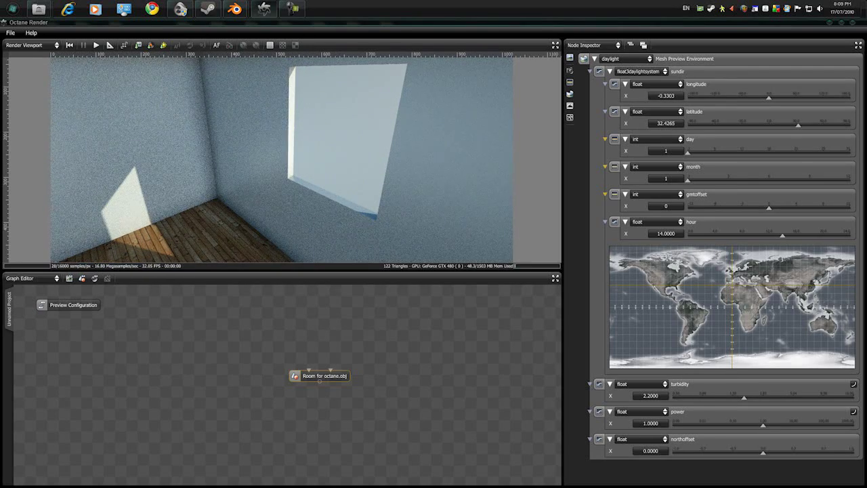
Reselect the room mesh and set the power of Wood_Texture's bump image to about 0.792.
{"action": "left_click", "coordinate": [324, 376]}
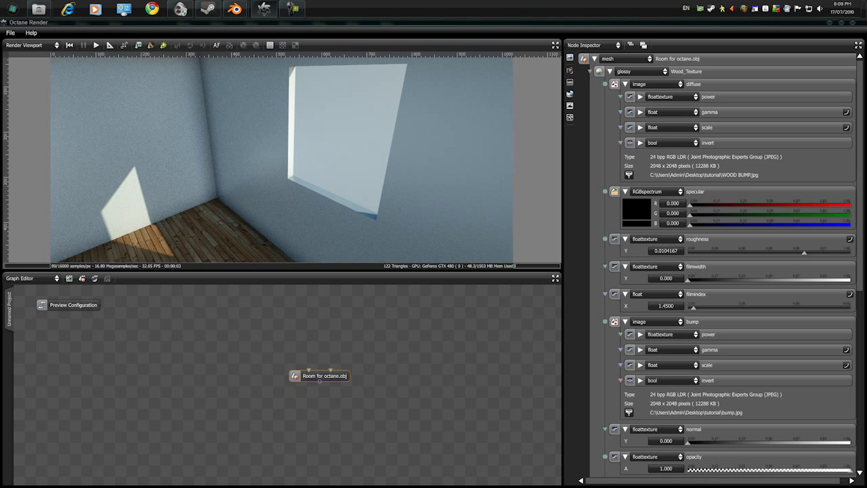
{"action": "left_click", "coordinate": [631, 44]}
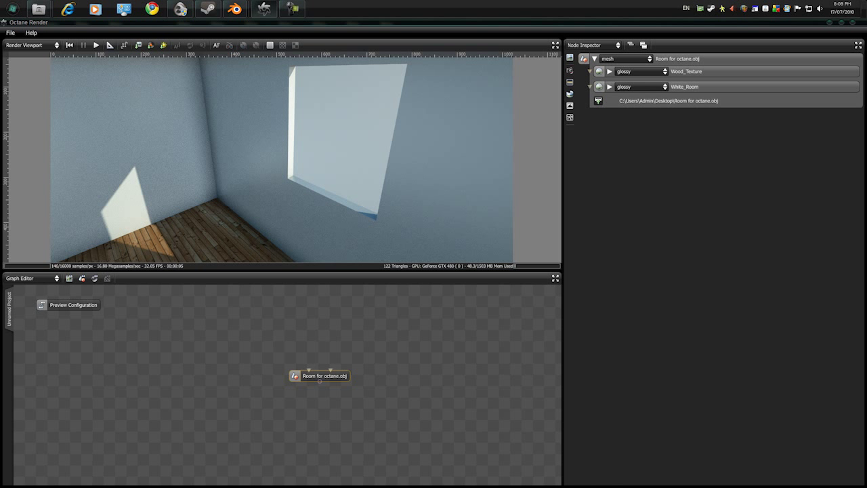
{"action": "left_click", "coordinate": [609, 71]}
{"action": "left_click", "coordinate": [625, 161]}
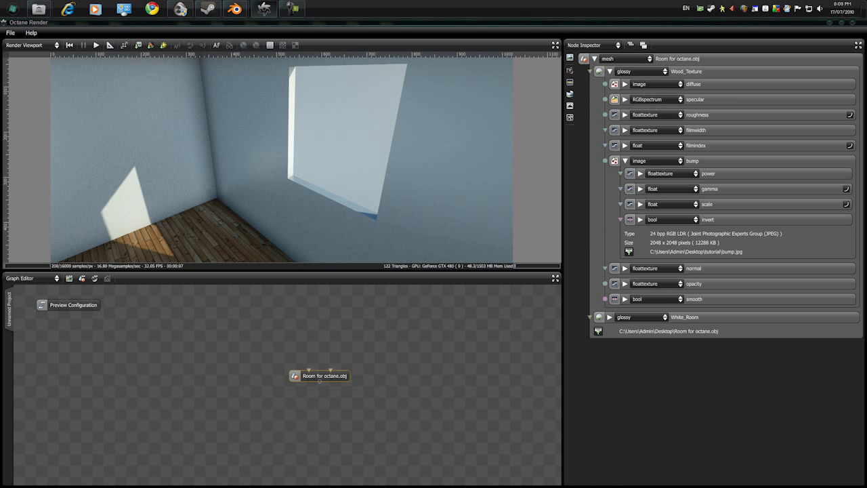
{"action": "left_click", "coordinate": [640, 174]}
{"action": "left_click_drag", "start_coordinate": [724, 186], "coordinate": [816, 187]}
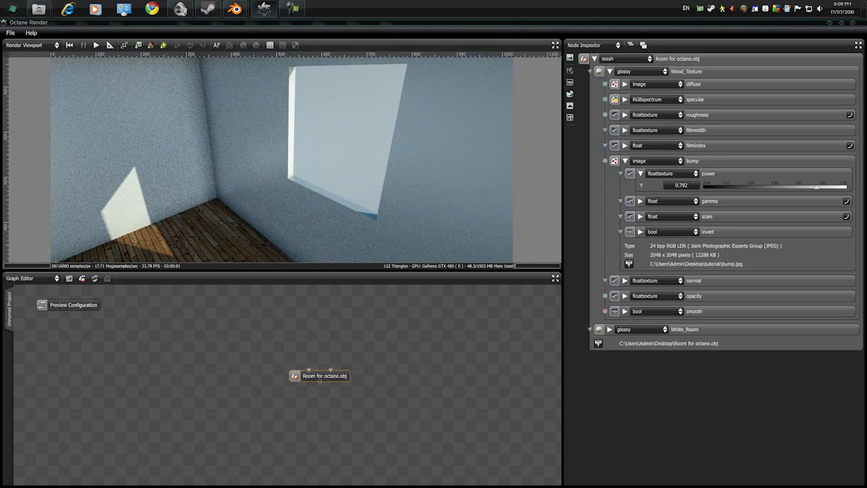
{"action": "left_click", "coordinate": [609, 72]}
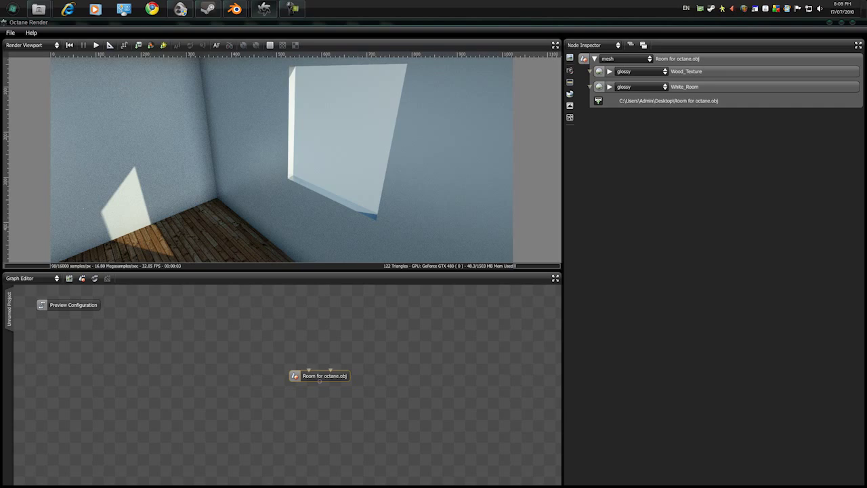
Set White_Room's specular to about 0.628 and its roughness to about 0.0118850.
{"action": "left_click", "coordinate": [609, 86]}
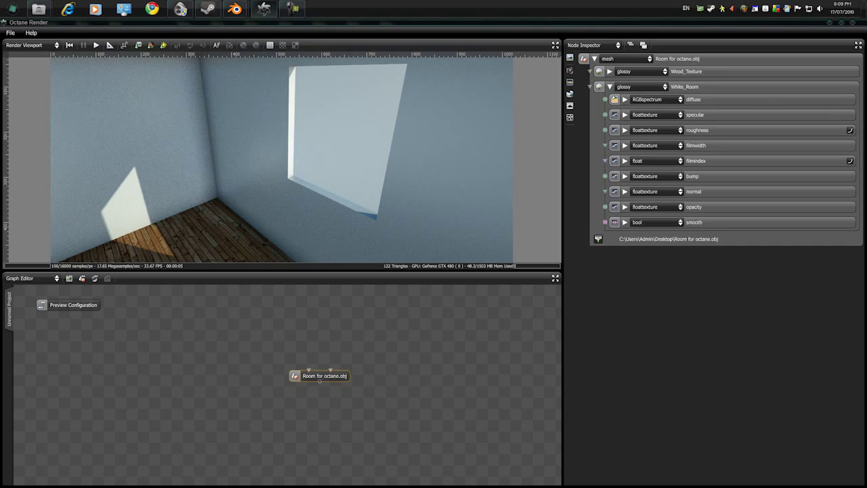
{"action": "left_click", "coordinate": [624, 116]}
{"action": "left_click_drag", "start_coordinate": [728, 128], "coordinate": [805, 154]}
{"action": "left_click", "coordinate": [624, 143]}
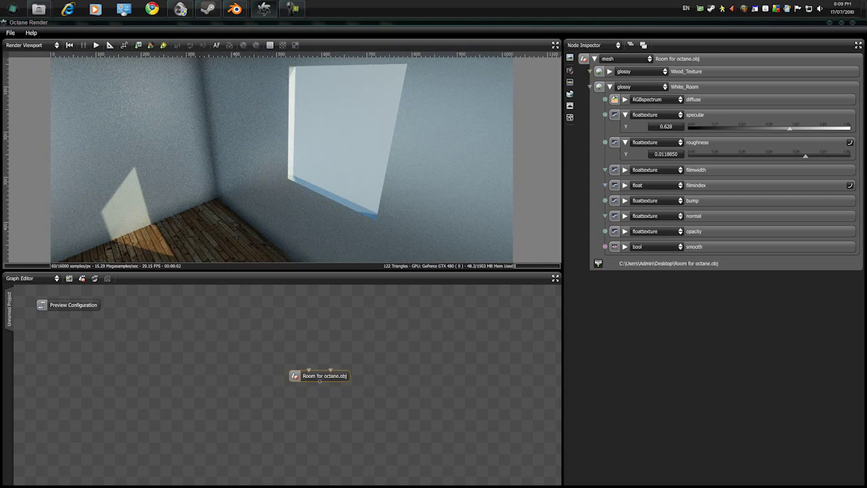
Set the preview imager's exposure to about 0.8818, f-stop to about 2.7278, ISO to about 102.37 and vignetting to about 0.8980.
{"action": "left_click", "coordinate": [569, 117]}
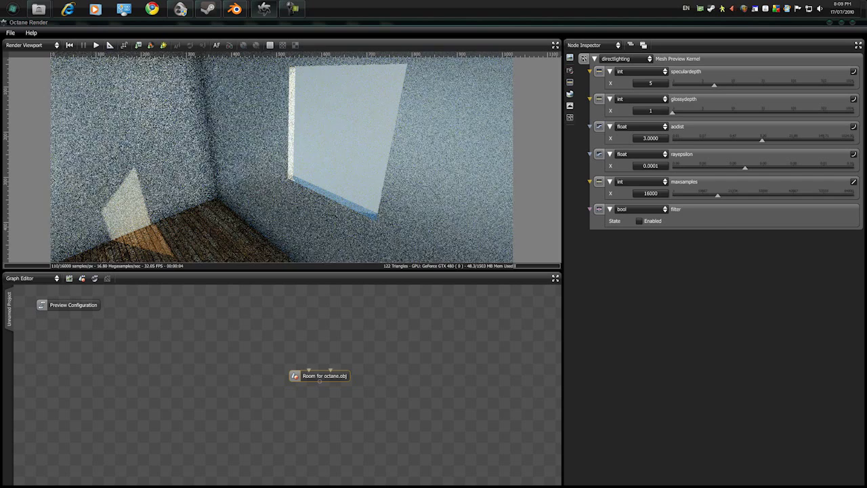
{"action": "left_click", "coordinate": [569, 105]}
{"action": "mouse_move", "coordinate": [763, 85]}
{"action": "left_mouse_down"}
{"action": "mouse_move", "coordinate": [778, 85]}
{"action": "mouse_move", "coordinate": [761, 84]}
{"action": "left_mouse_up"}
{"action": "left_click_drag", "start_coordinate": [713, 112], "coordinate": [712, 112]}
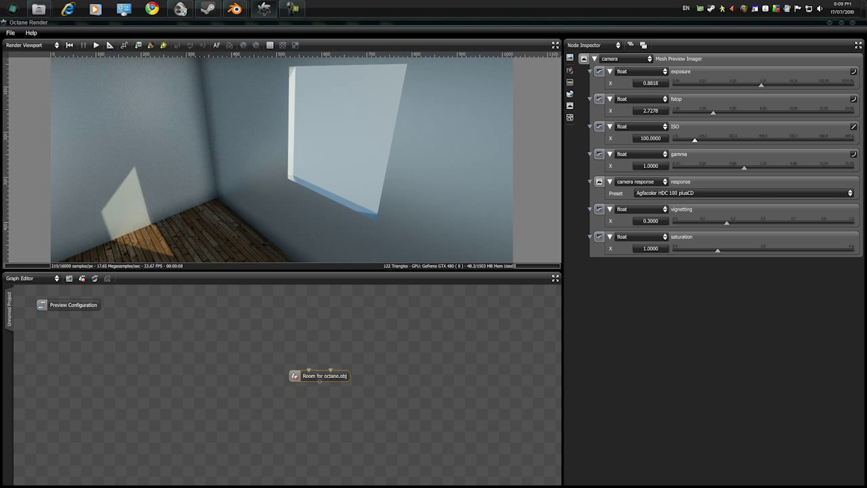
{"action": "left_click_drag", "start_coordinate": [694, 141], "coordinate": [695, 140]}
{"action": "left_click_drag", "start_coordinate": [727, 223], "coordinate": [853, 223]}
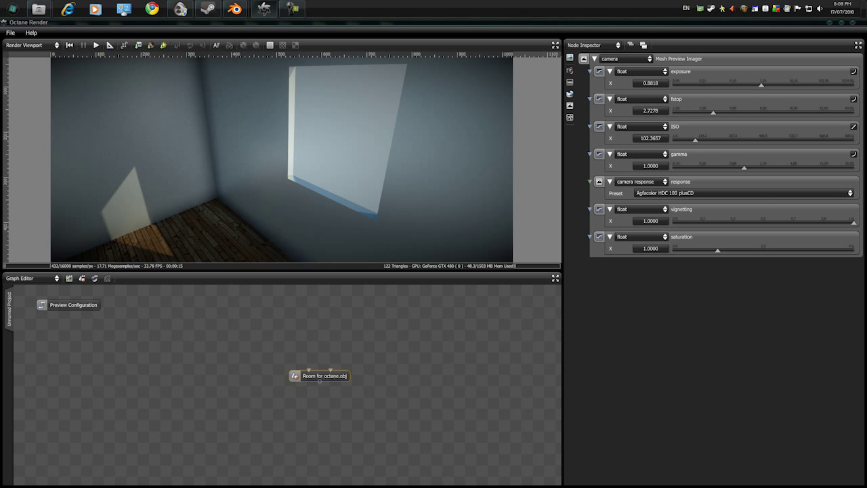
Try the Agfacolor Vista 100CD, Agfachrome CT precisa 200CD and Agfachrome RSX2 100CD camera responses, and settle on Agfacolor Vista 400CD.
{"action": "left_click", "coordinate": [653, 193]}
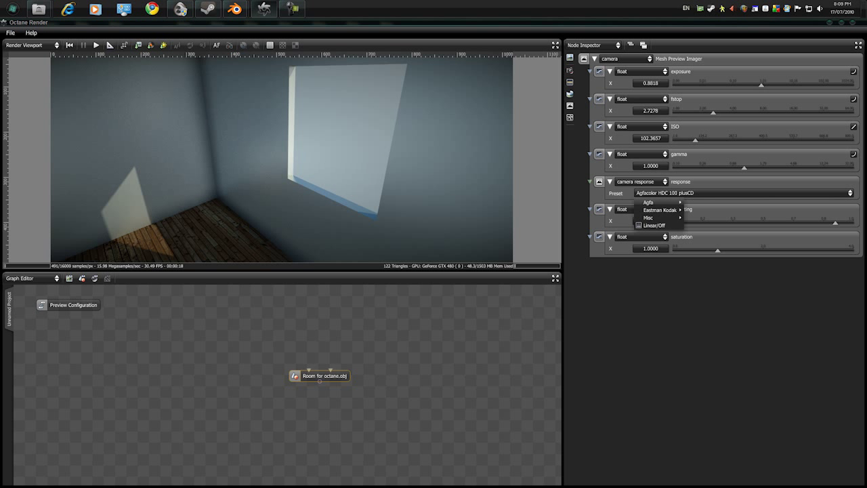
{"action": "mouse_move", "coordinate": [653, 202]}
{"action": "left_click", "coordinate": [718, 295]}
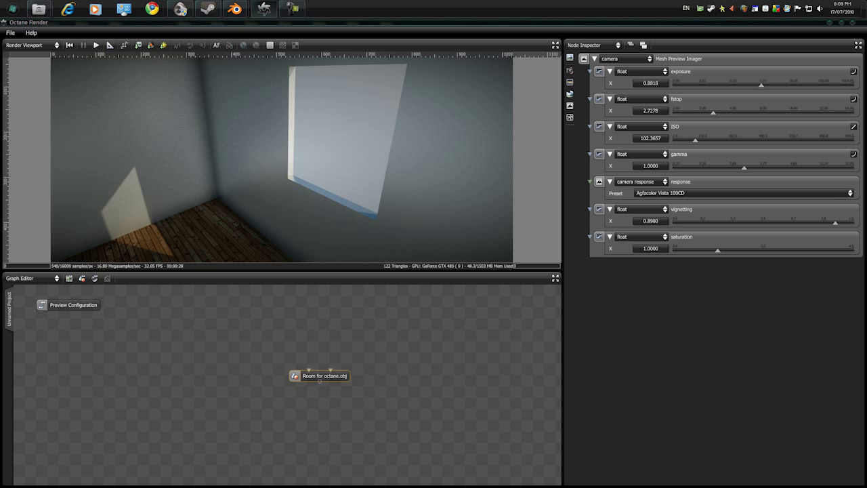
{"action": "left_click", "coordinate": [653, 193]}
{"action": "left_click", "coordinate": [724, 321]}
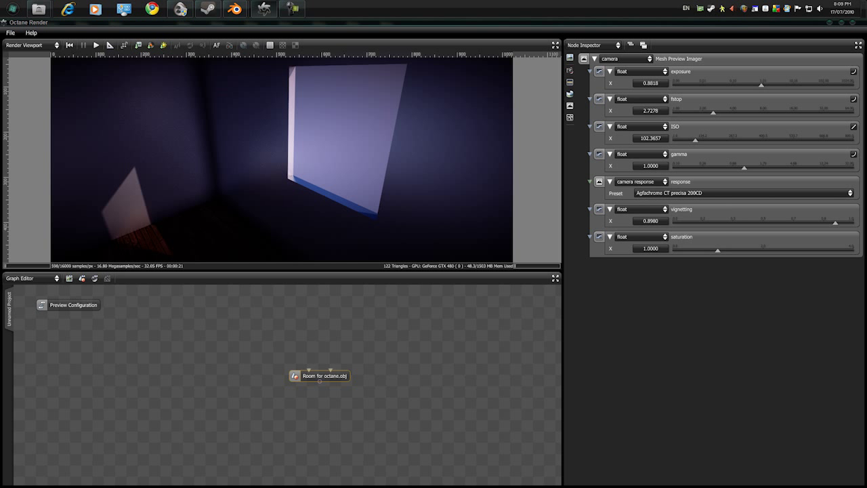
{"action": "left_click", "coordinate": [653, 193]}
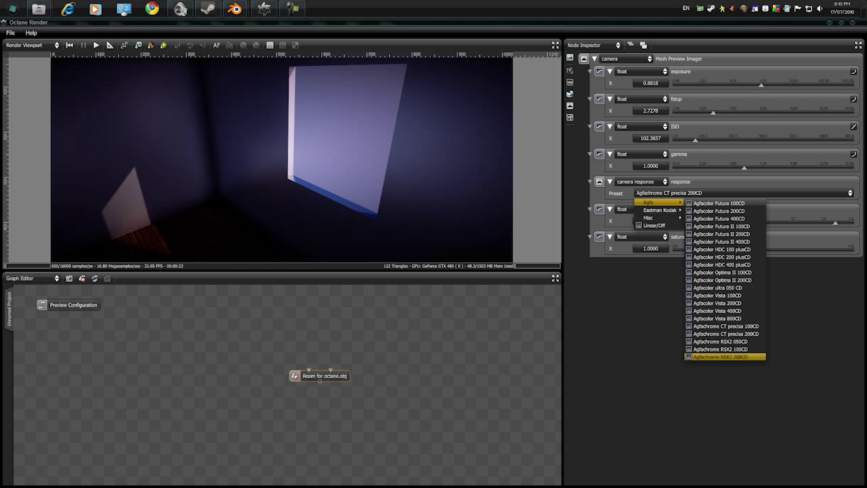
{"action": "left_click", "coordinate": [724, 352]}
{"action": "left_click", "coordinate": [653, 193]}
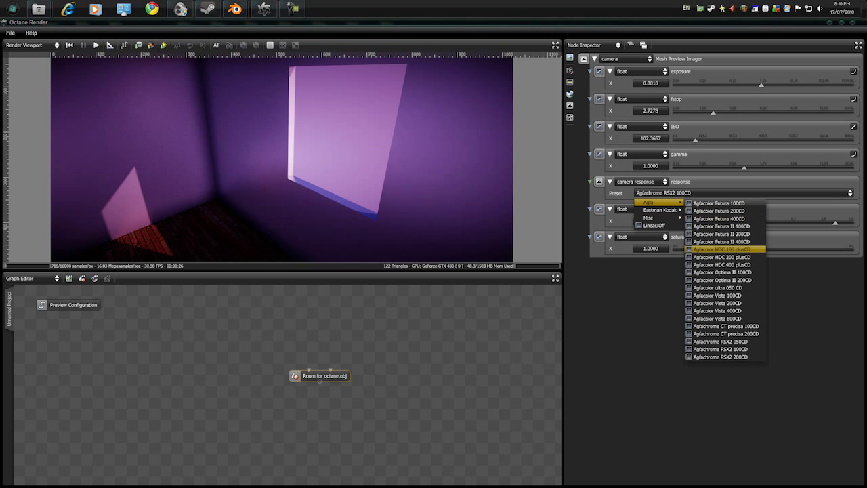
{"action": "left_click", "coordinate": [725, 314]}
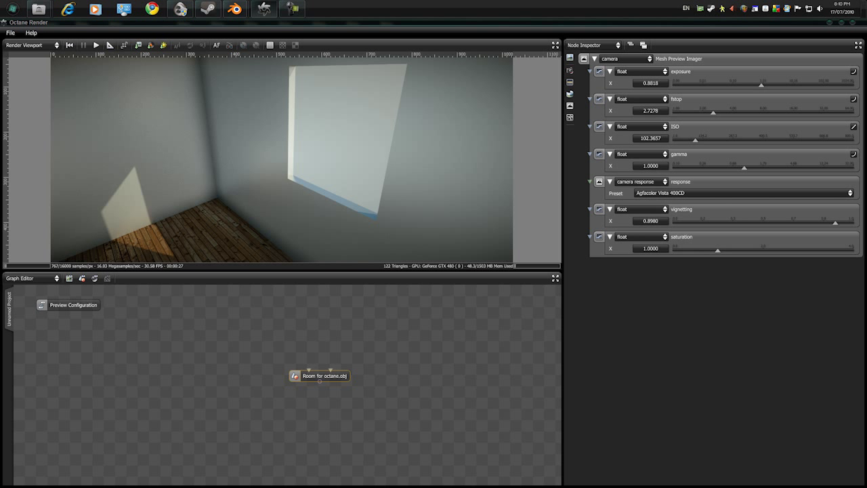